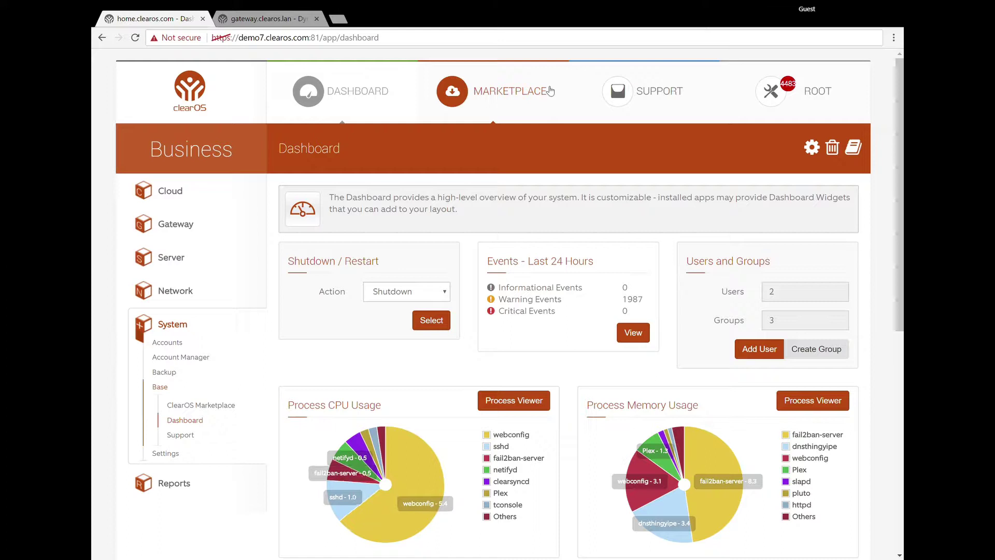
Open the ClearOS Marketplace app listing and expand its category filter.
{"action": "left_click", "coordinate": [509, 101]}
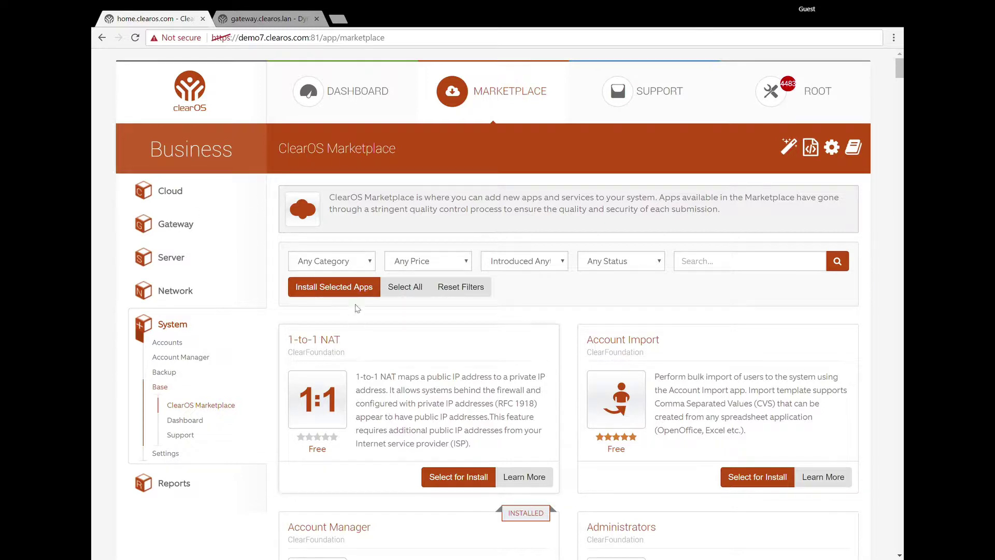
{"action": "left_click", "coordinate": [350, 265]}
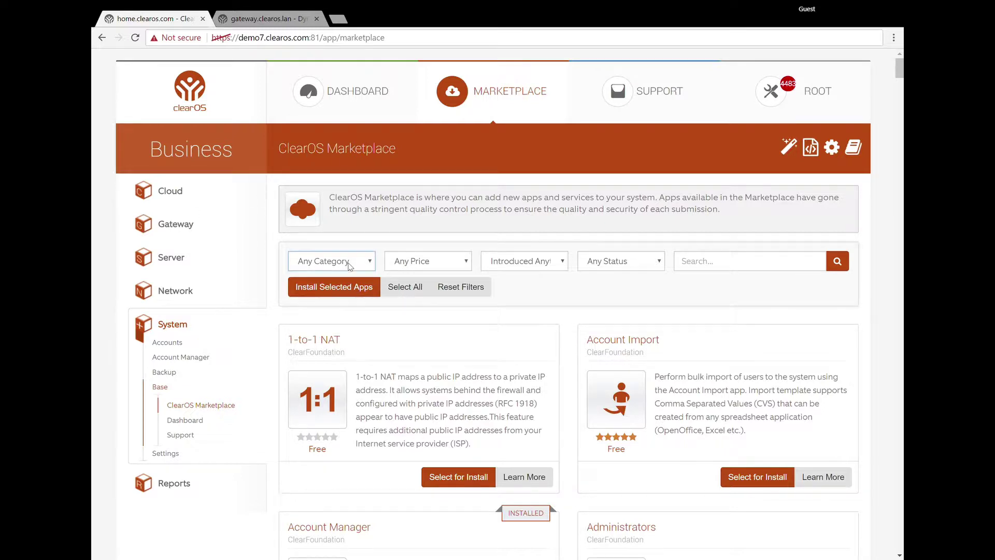
Filter the Marketplace to Network apps and browse the full list of results.
{"action": "left_click", "coordinate": [334, 317]}
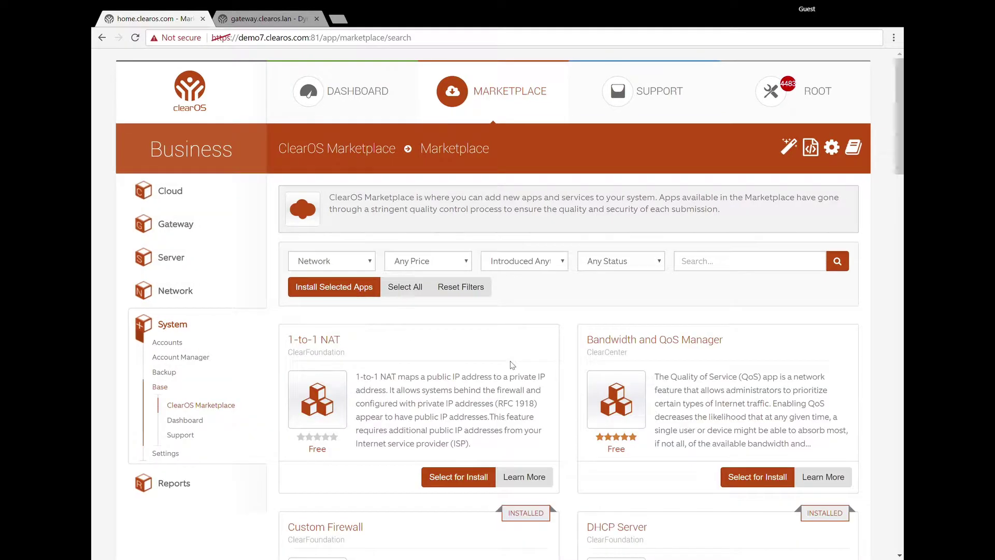
{"action": "scroll", "coordinate": [511, 363], "scroll_direction": "down", "scroll_amount": 3}
{"action": "scroll", "coordinate": [511, 362], "scroll_direction": "down", "scroll_amount": 15}
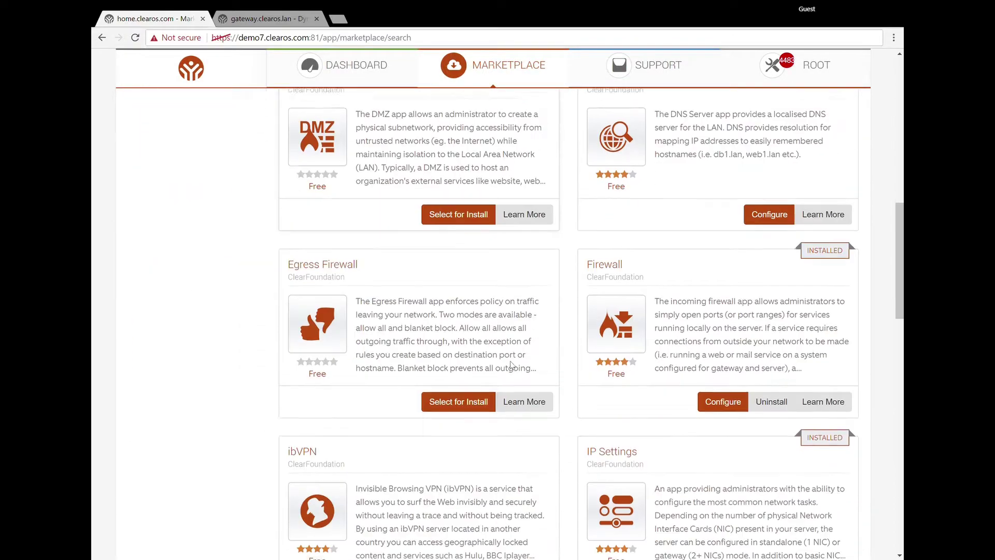
{"action": "scroll", "coordinate": [510, 363], "scroll_direction": "down", "scroll_amount": 4}
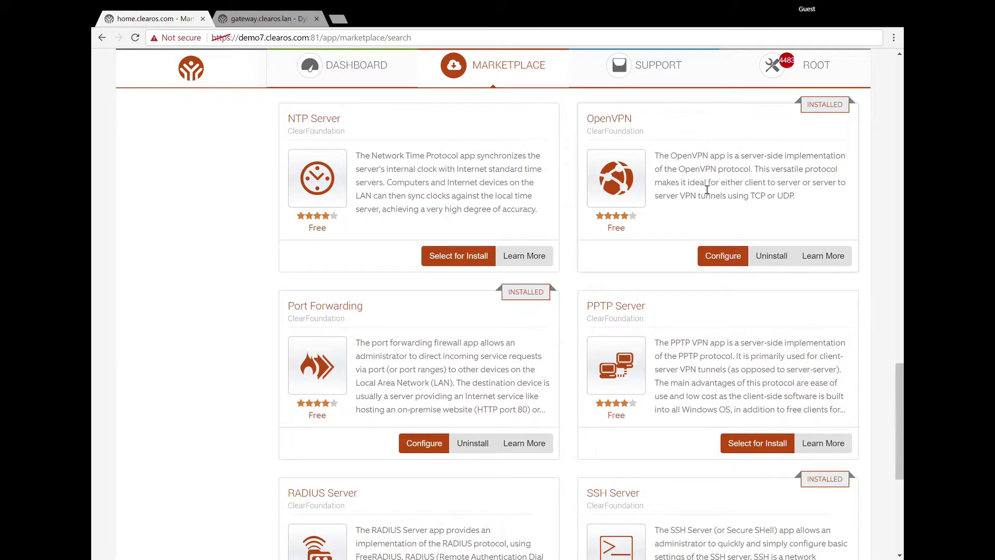
{"action": "scroll", "coordinate": [549, 238], "scroll_direction": "down", "scroll_amount": 4}
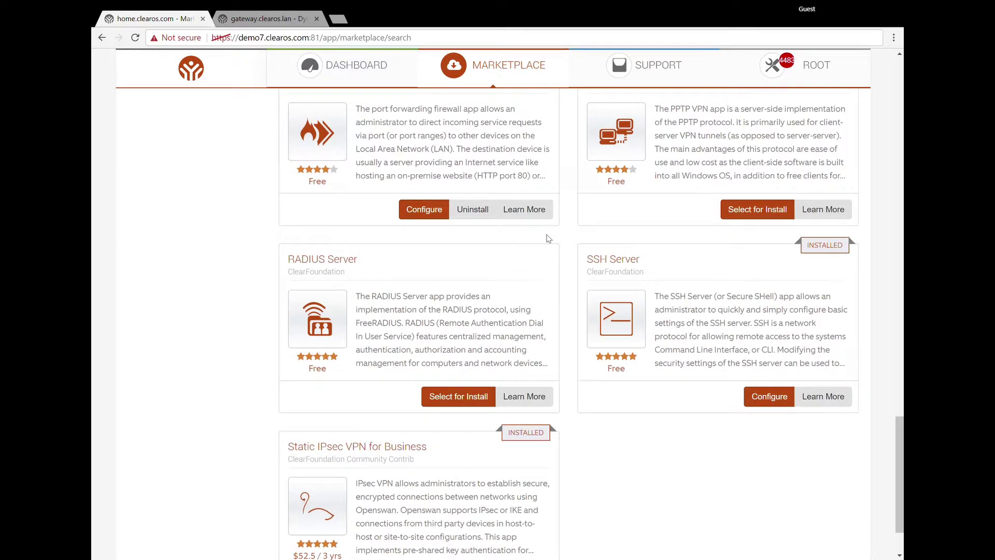
{"action": "scroll", "coordinate": [435, 471], "scroll_direction": "down", "scroll_amount": 2}
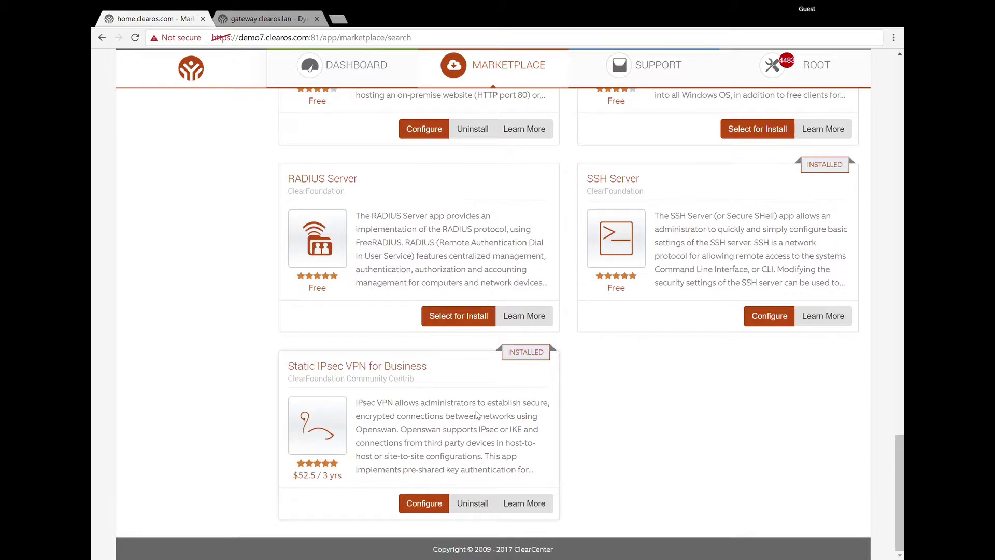
{"action": "scroll", "coordinate": [444, 428], "scroll_direction": "up", "scroll_amount": 12}
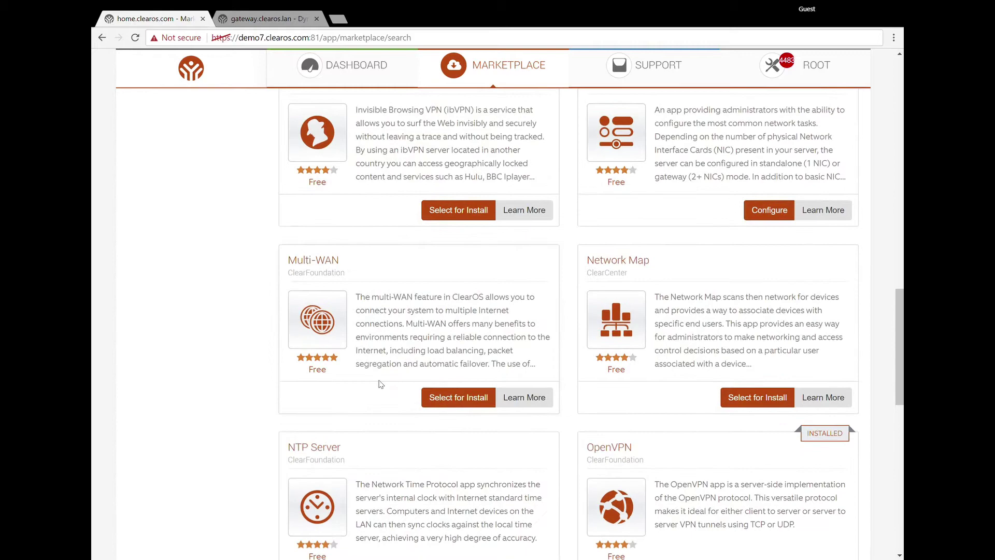
{"action": "scroll", "coordinate": [218, 225], "scroll_direction": "up", "scroll_amount": 15}
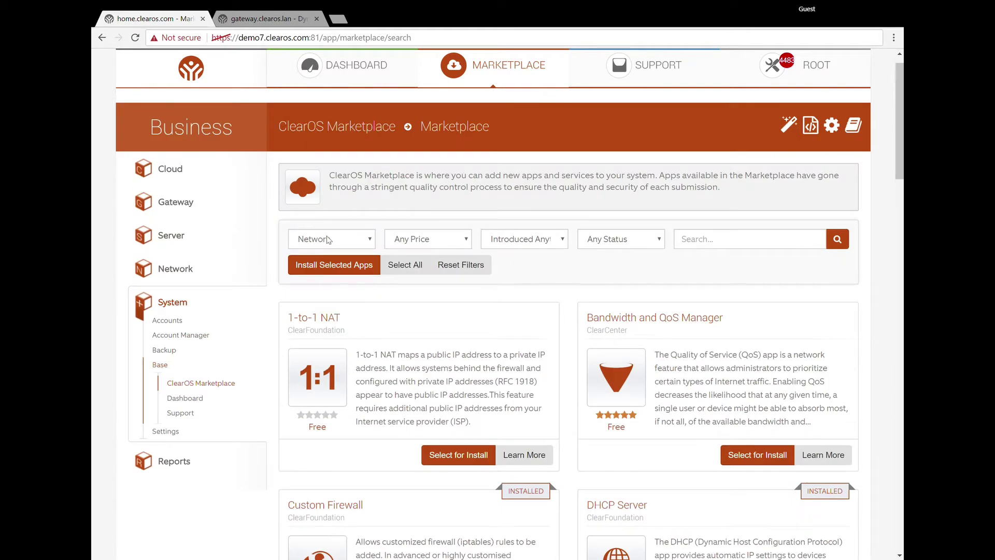
Switch the category filter to Cloud and open the Dynamic VPN app's configuration page.
{"action": "left_click", "coordinate": [327, 239]}
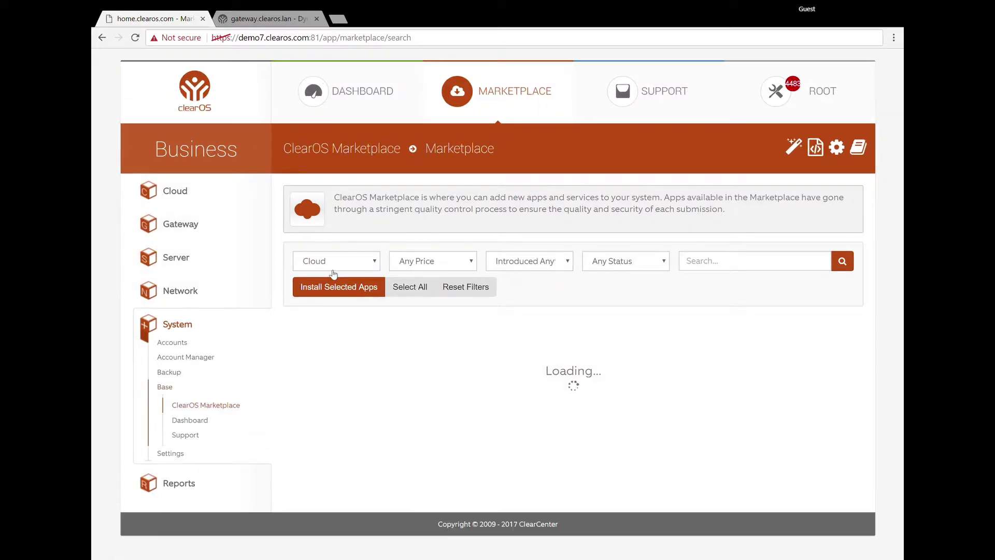
{"action": "scroll", "coordinate": [619, 399], "scroll_direction": "down", "scroll_amount": 5}
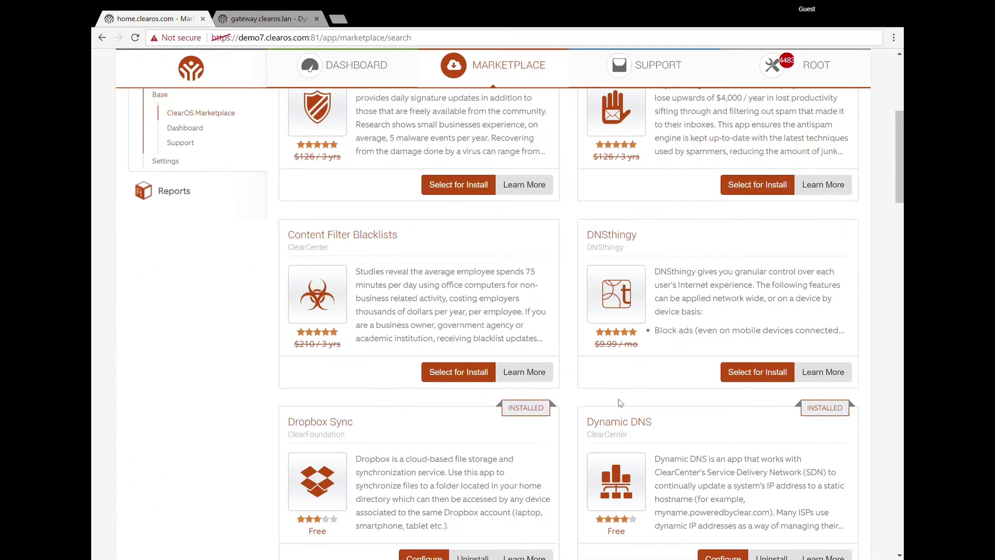
{"action": "scroll", "coordinate": [620, 403], "scroll_direction": "down", "scroll_amount": 6}
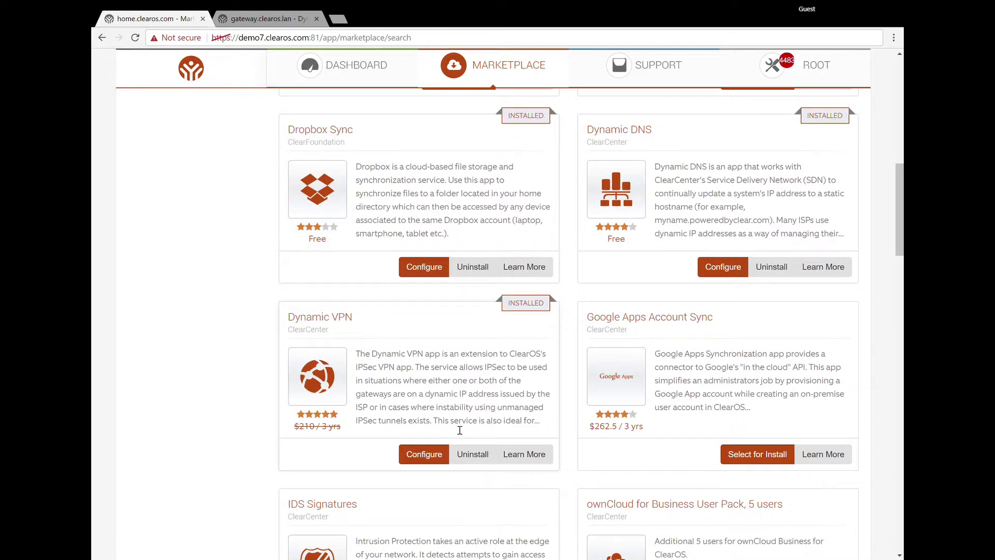
{"action": "left_click", "coordinate": [428, 455]}
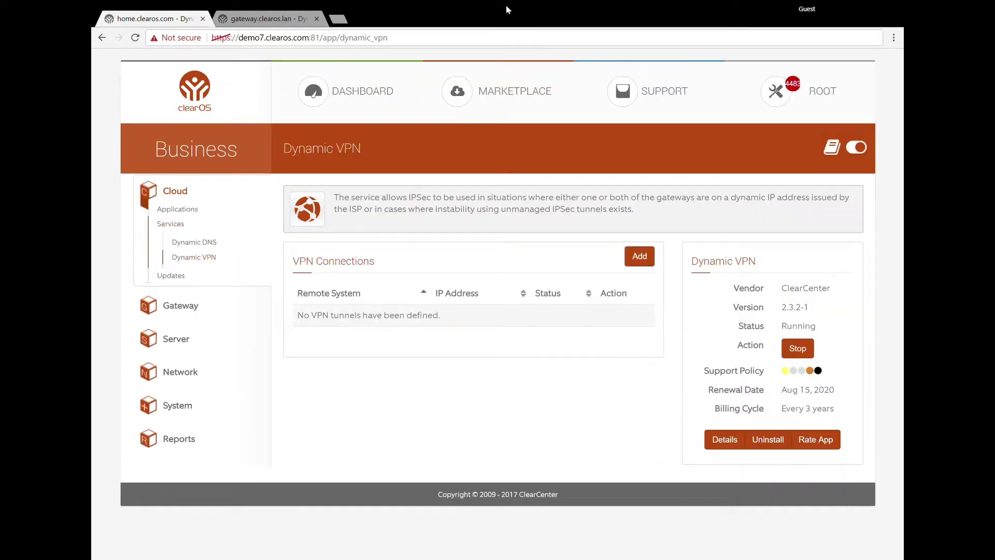
Start a new VPN connection on demo7, then return to the gateway's connection form.
{"action": "left_click", "coordinate": [274, 15]}
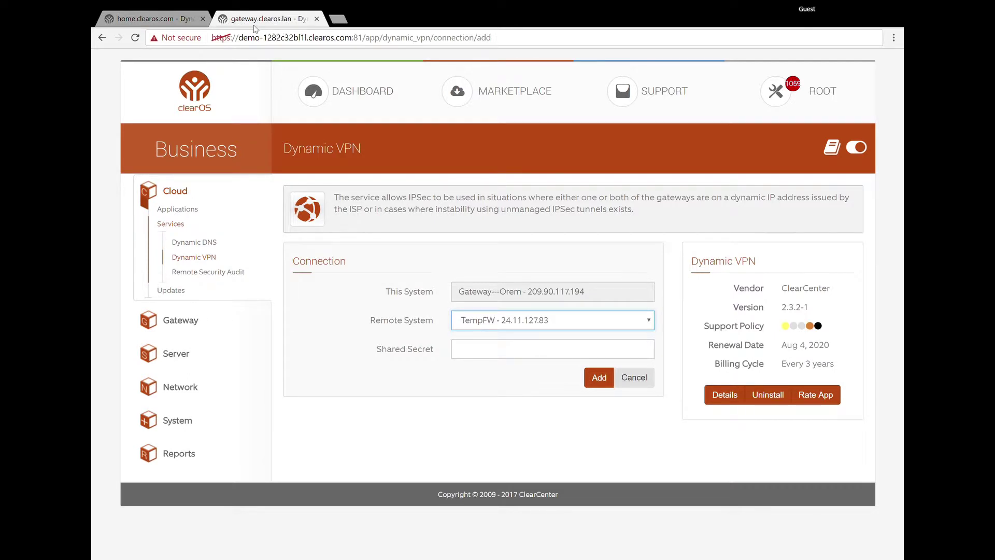
{"action": "left_click", "coordinate": [149, 20]}
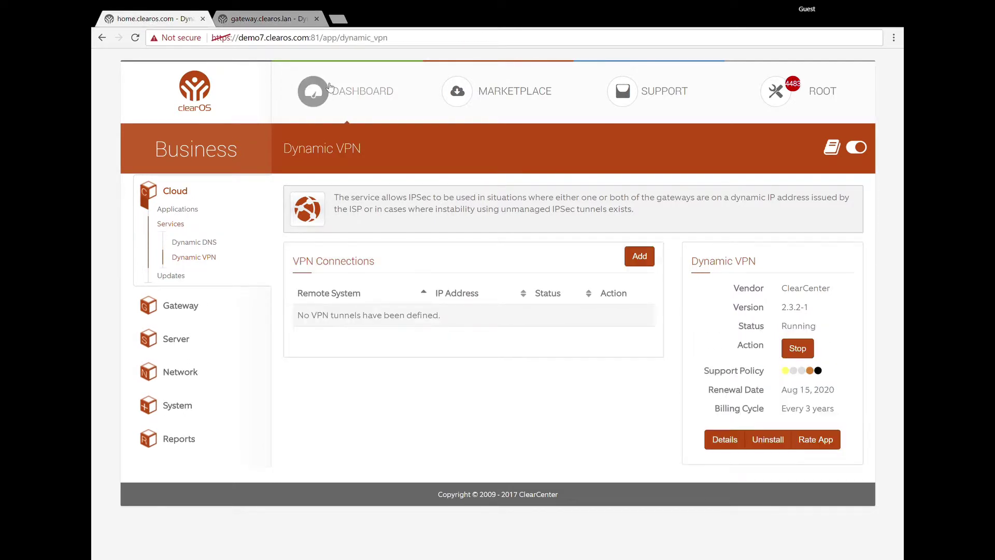
{"action": "left_click", "coordinate": [275, 20]}
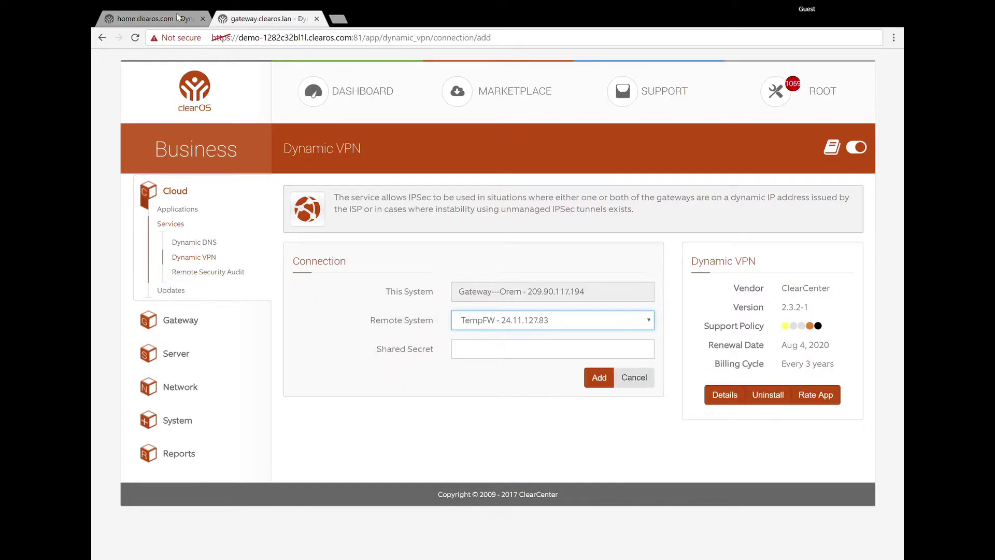
{"action": "left_click", "coordinate": [153, 18]}
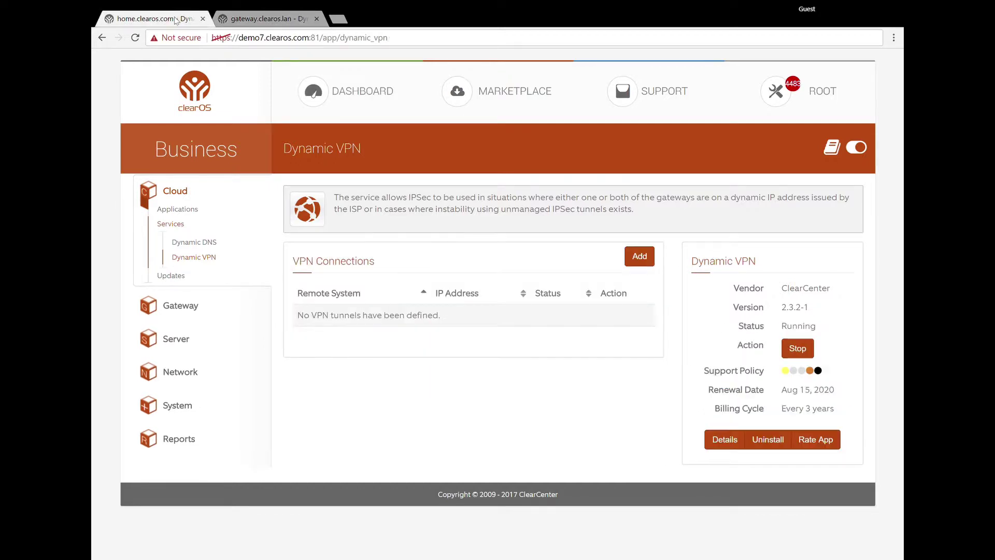
{"action": "left_click", "coordinate": [647, 262]}
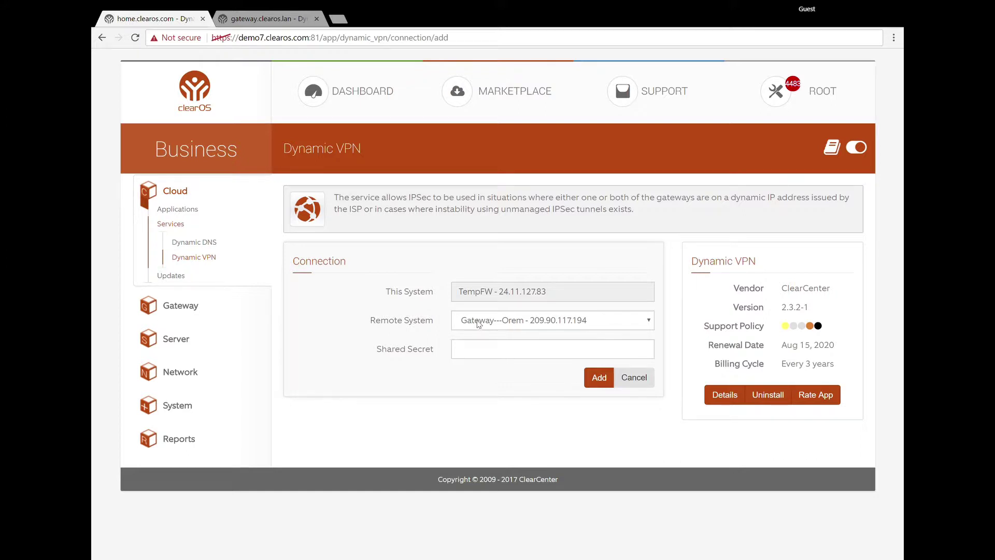
{"action": "left_click", "coordinate": [263, 22]}
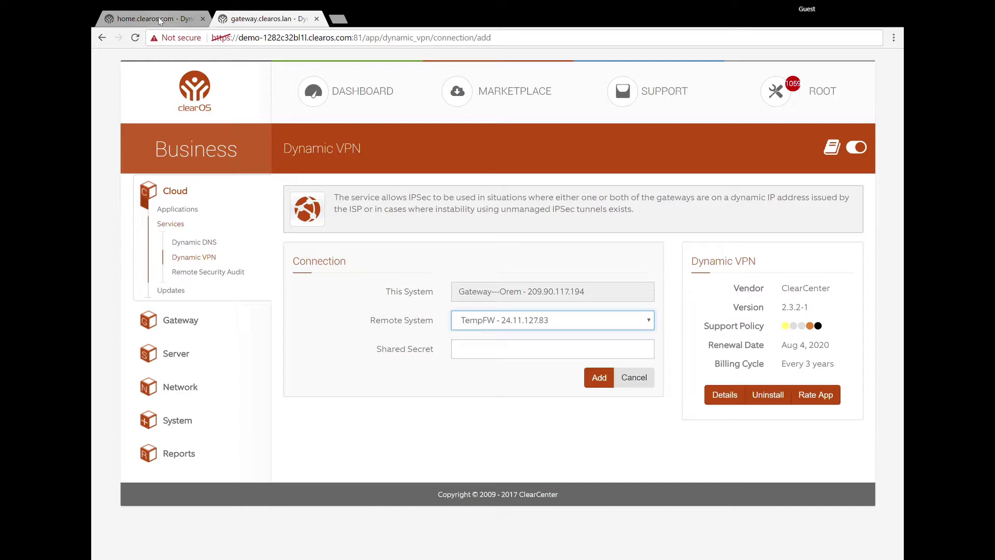
Enter the shared secret in the gateway's connection form and select it for copying.
{"action": "left_click", "coordinate": [534, 350]}
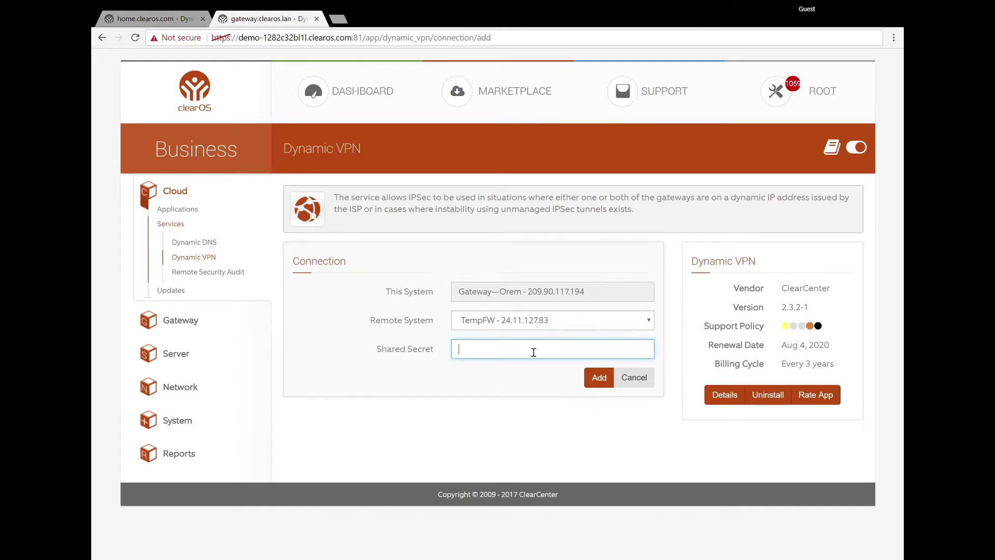
{"action": "key", "text": "Tab"}
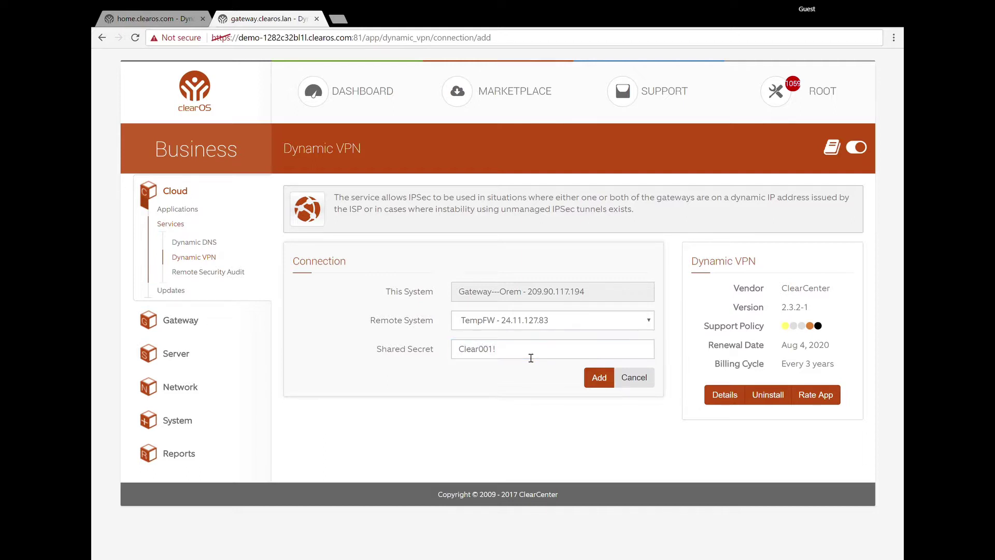
{"action": "left_click", "coordinate": [521, 356]}
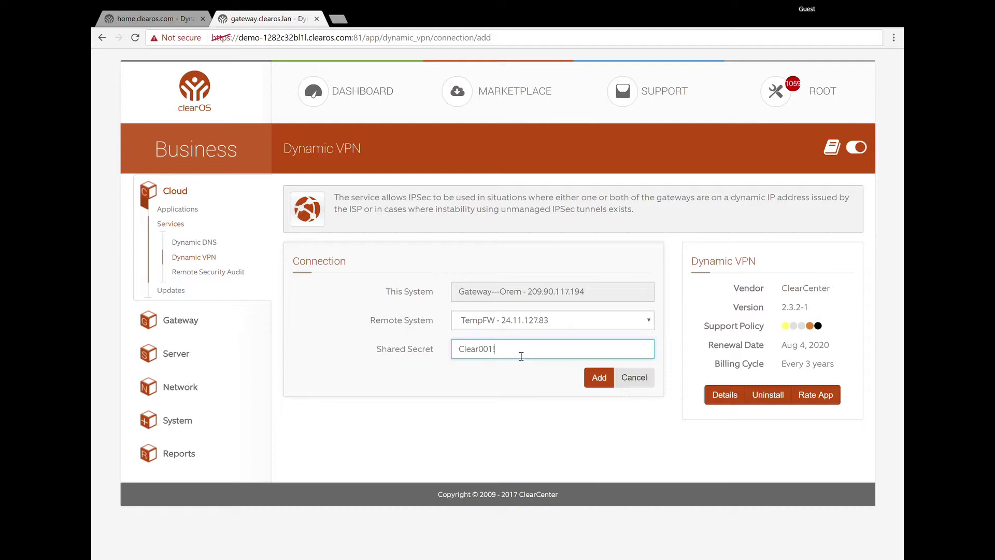
{"action": "left_click_drag", "start_coordinate": [524, 357], "coordinate": [438, 346]}
{"action": "key", "text": "ctrl+c"}
Paste the same shared secret into demo7's connection form and submit it.
{"action": "left_click", "coordinate": [167, 19]}
{"action": "left_click", "coordinate": [522, 350]}
{"action": "key", "text": "ctrl+v"}
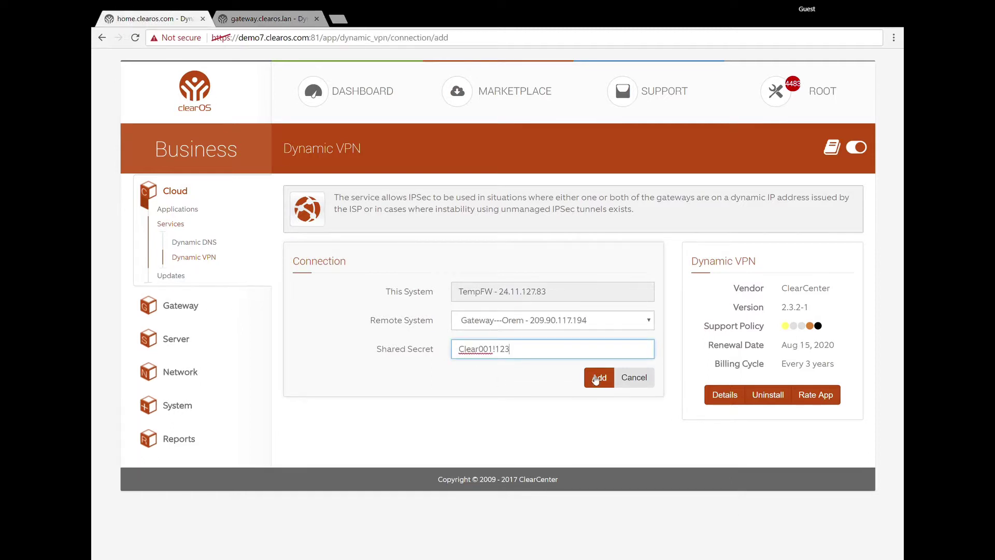
{"action": "left_click", "coordinate": [596, 378]}
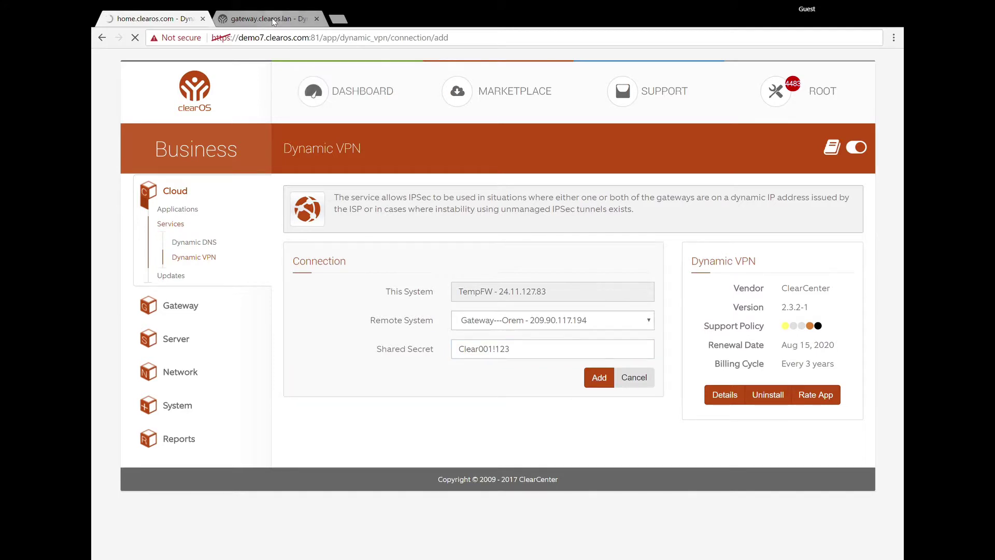
{"action": "left_click", "coordinate": [273, 21]}
Add the gateway's TempFW connection and check both servers' VPN lists show it initializing.
{"action": "left_click", "coordinate": [600, 384]}
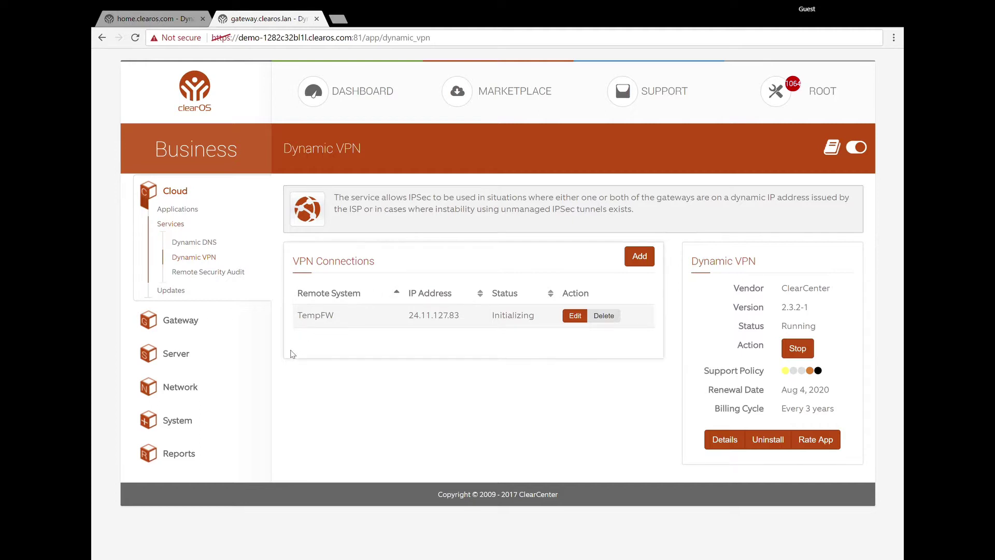
{"action": "left_click", "coordinate": [146, 21]}
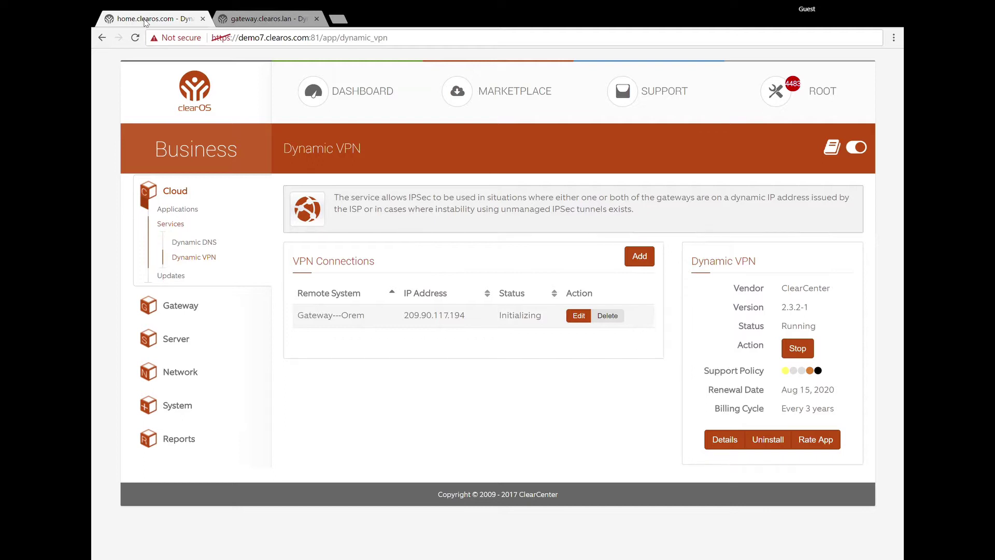
{"action": "left_click", "coordinate": [247, 20]}
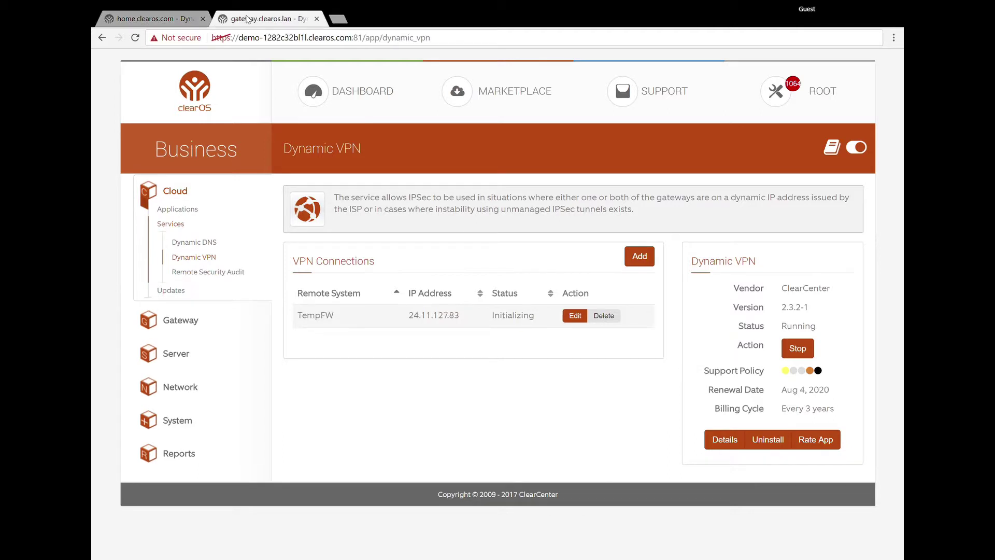
Reload the gateway's VPN list to refresh the TempFW tunnel status.
{"action": "left_click", "coordinate": [137, 39]}
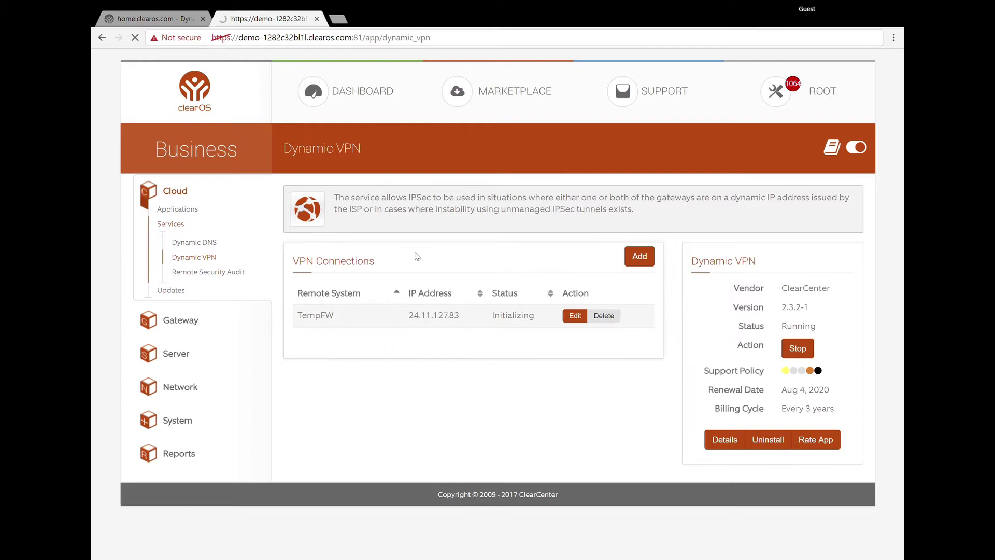